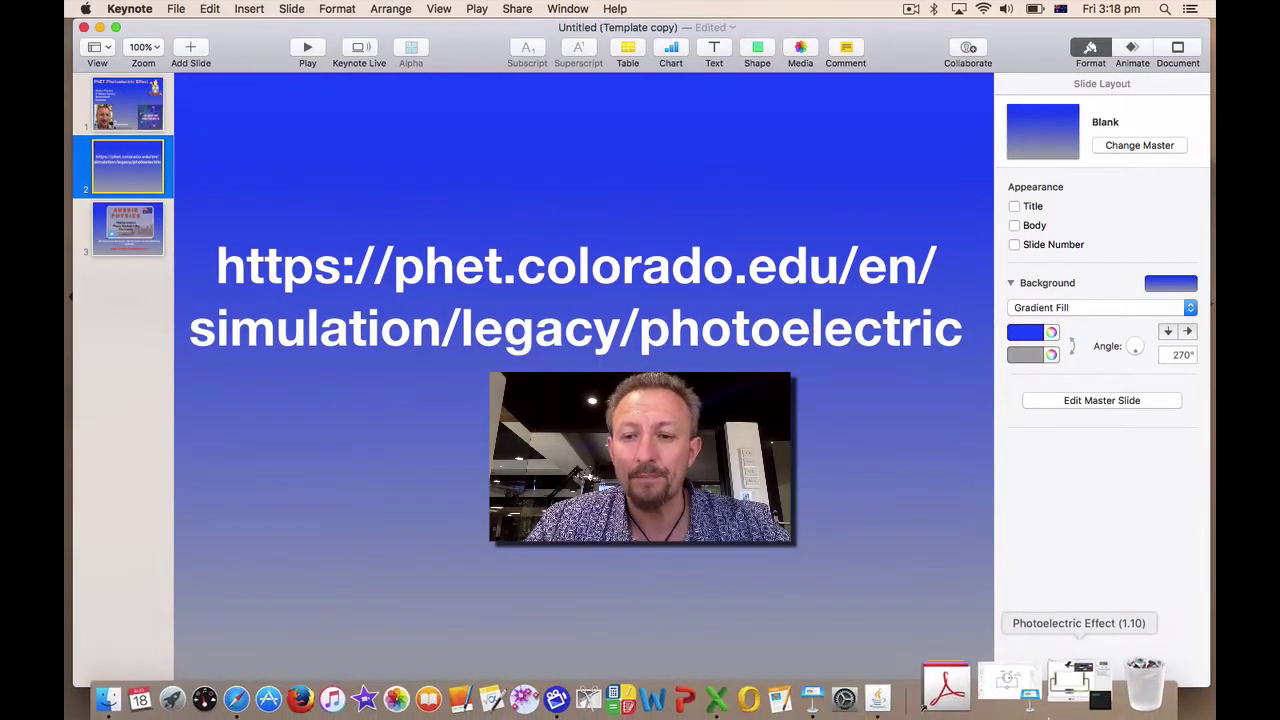
Bring back and reposition the simulation window, then set the wavelength to 811 nm infrared.
click(1062, 686)
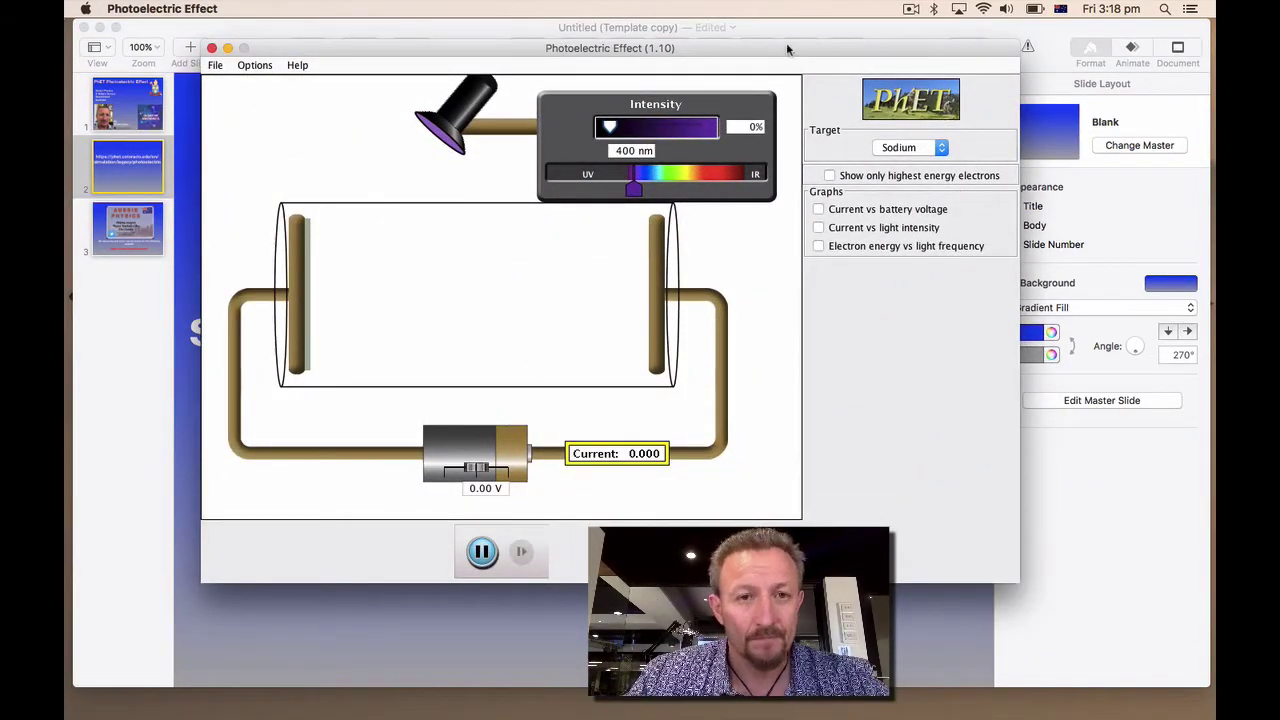
drag(781, 52, 735, 43)
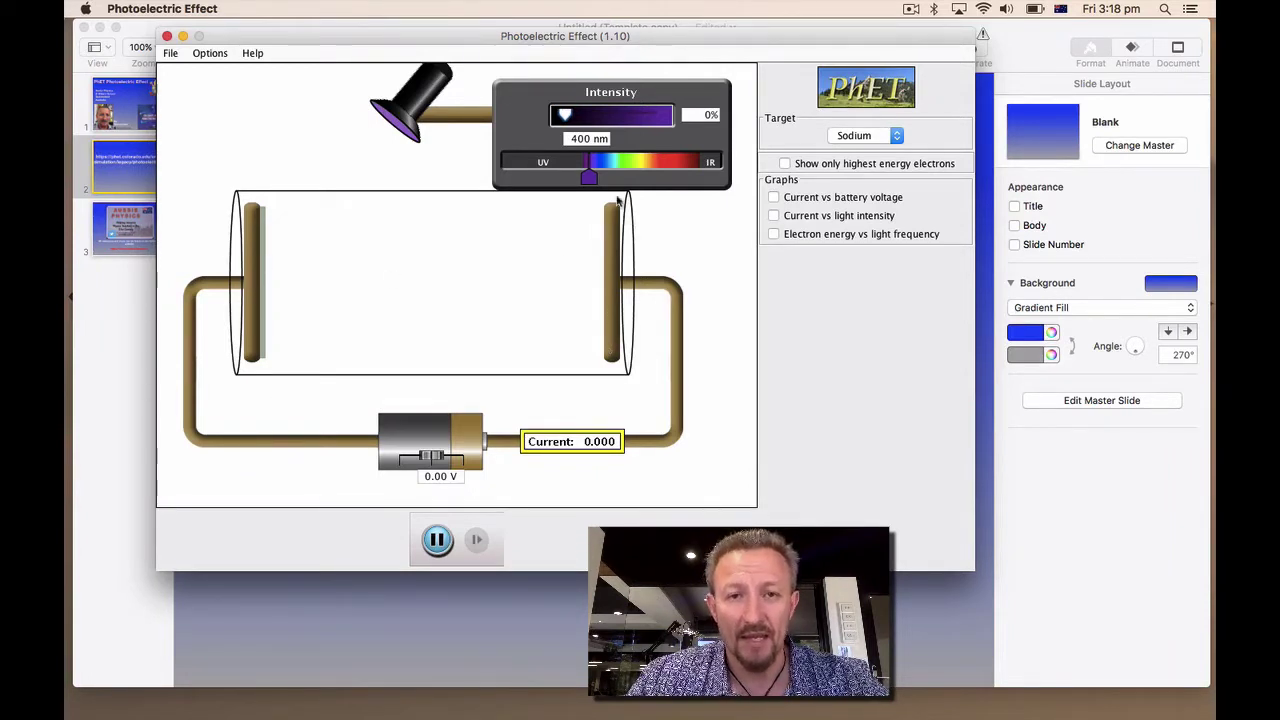
drag(591, 178, 709, 199)
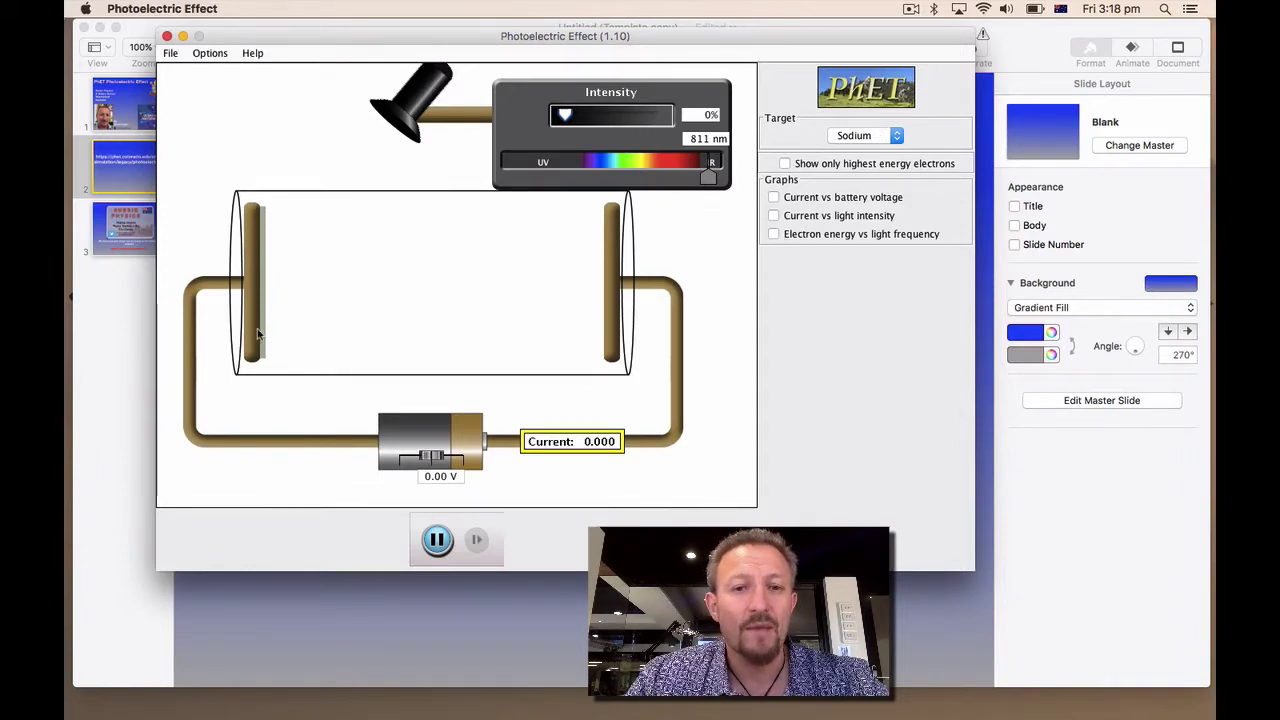
Show the electron energy vs light frequency graph and raise the light intensity to 51%.
click(774, 235)
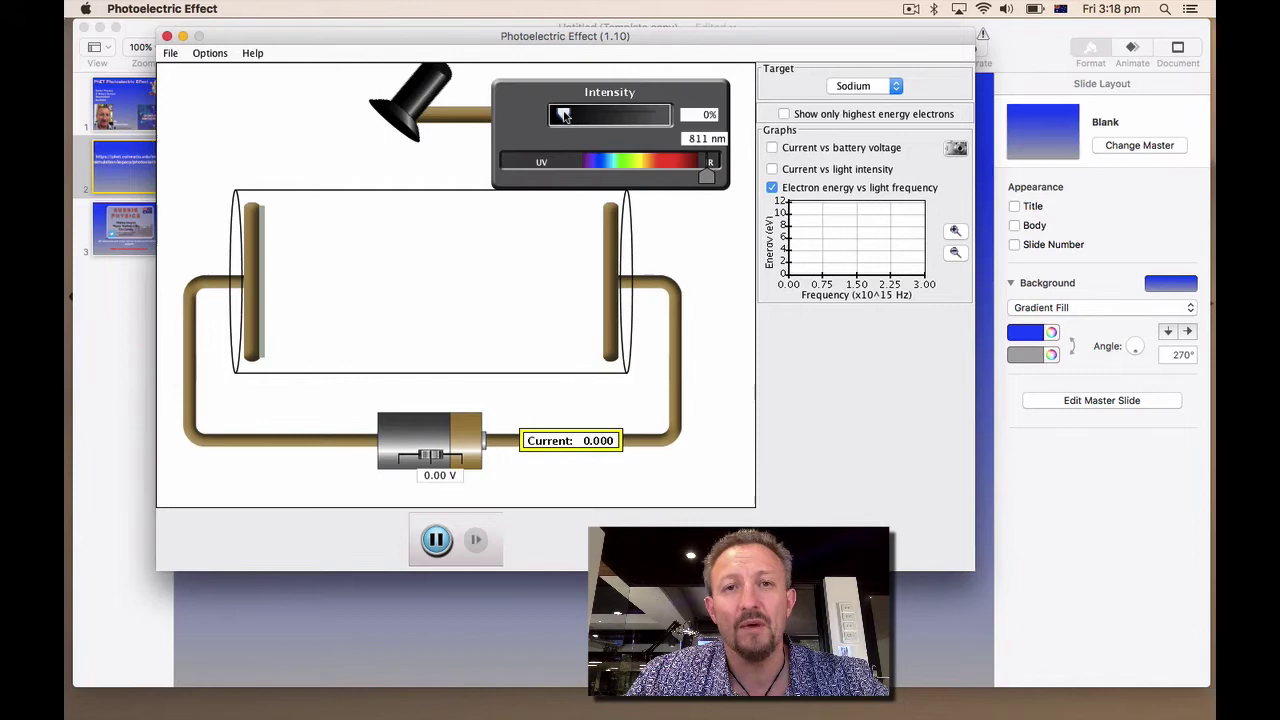
drag(563, 116, 609, 113)
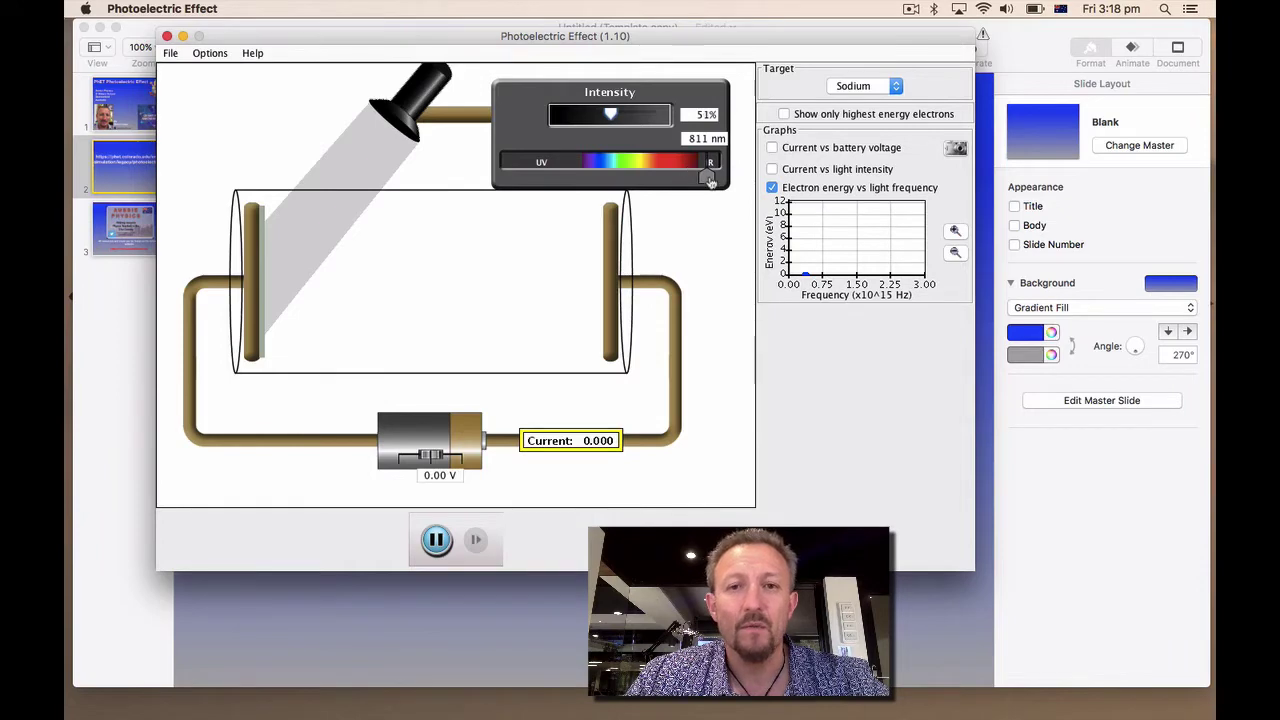
Move the wavelength from infrared into green, fine-tuning to about 538 nm until electrons eject.
drag(709, 180, 628, 187)
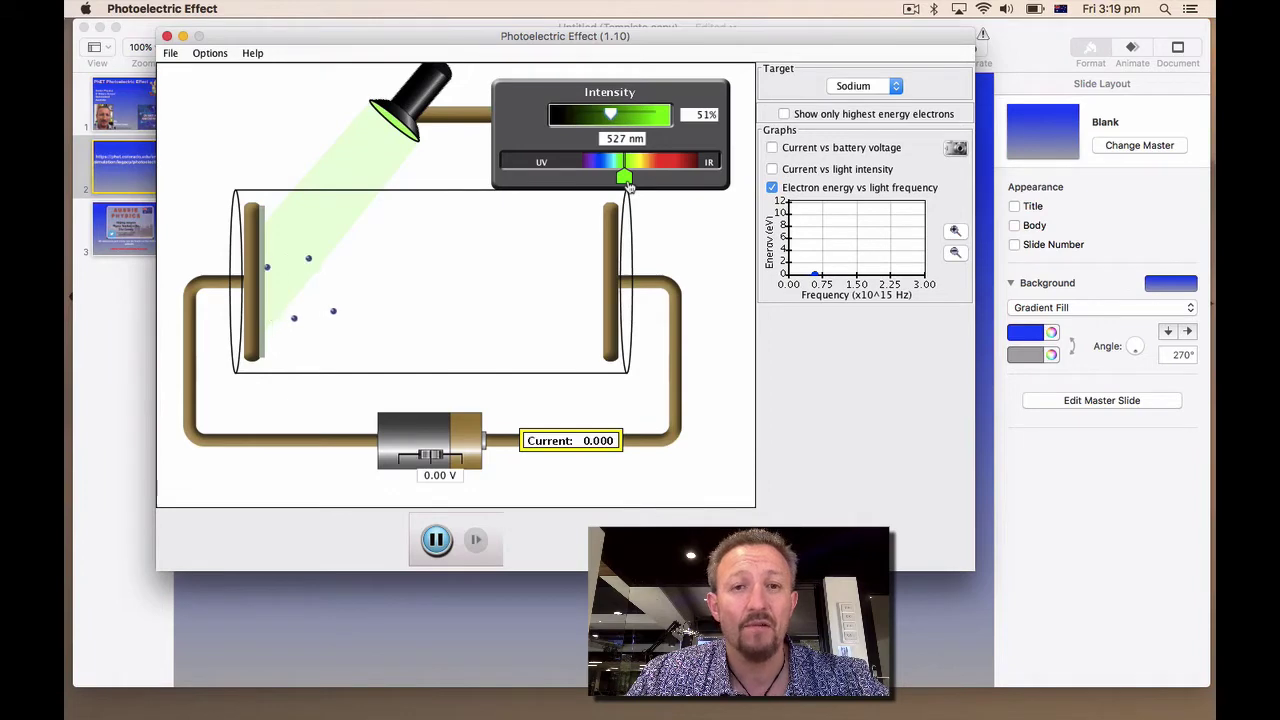
drag(628, 187, 633, 187)
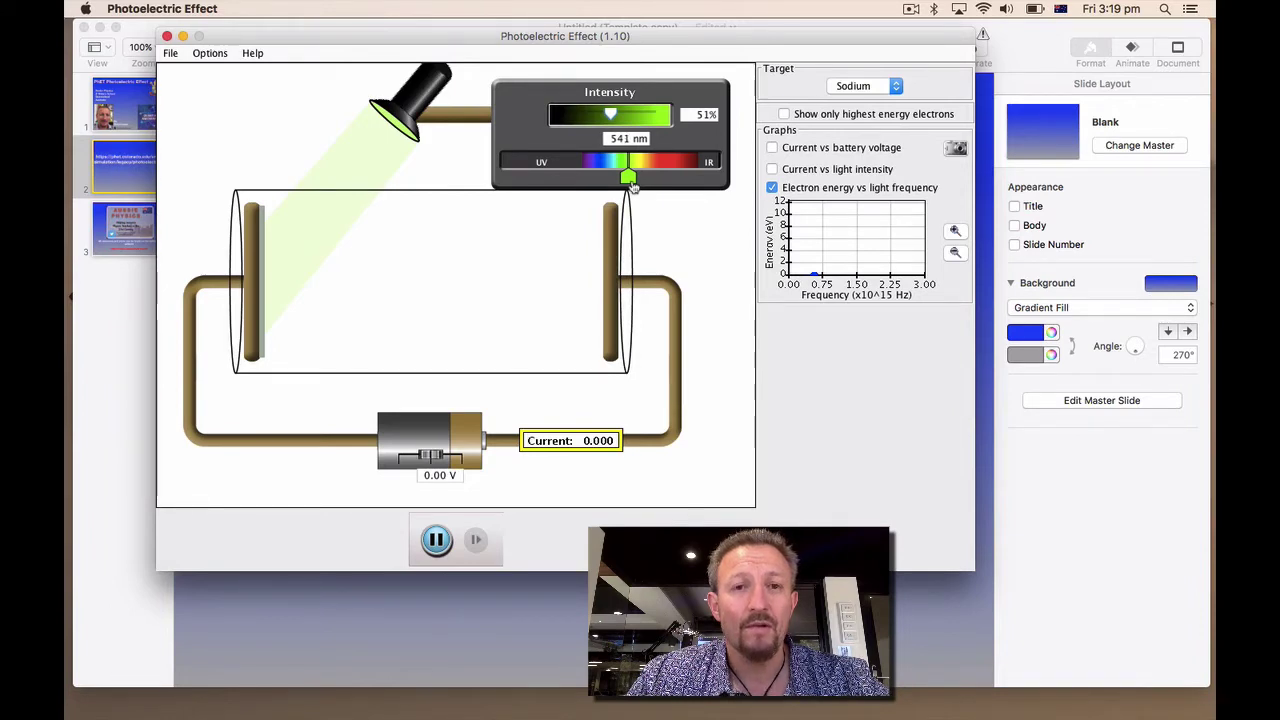
drag(633, 187, 632, 188)
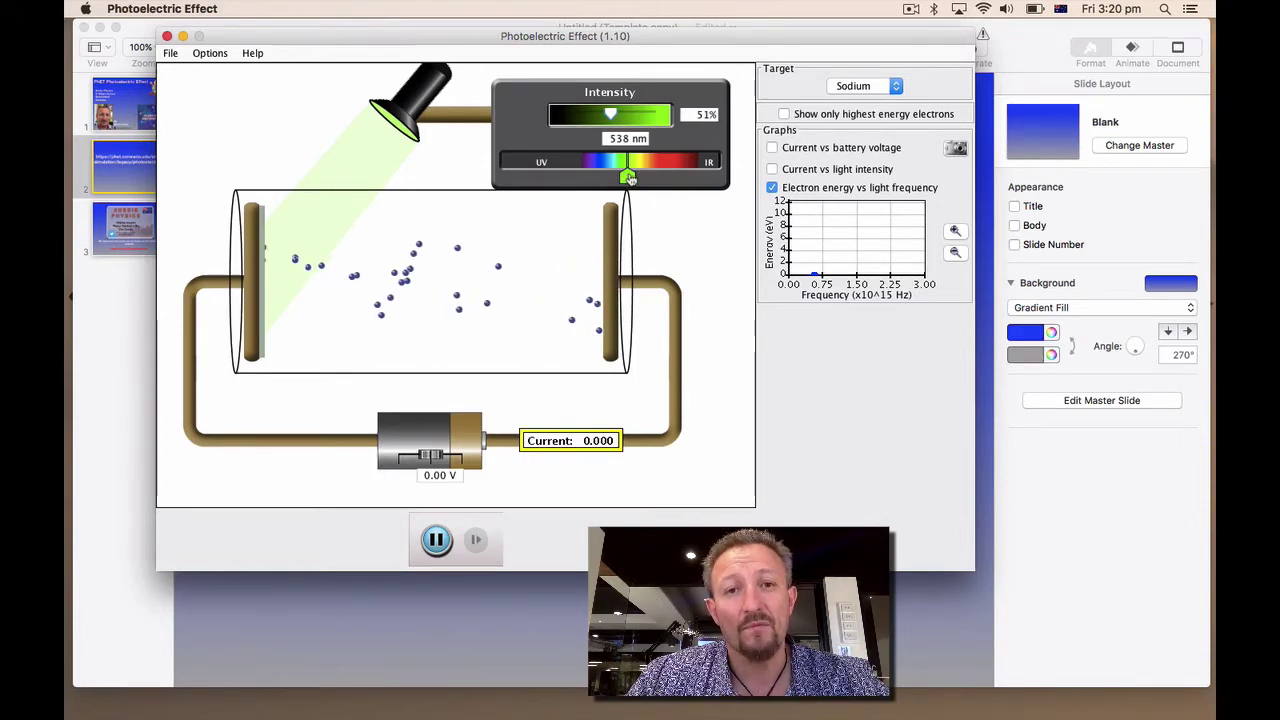
Shorten the wavelength through blue to 100 nm ultraviolet, giving a current of 0.448.
drag(628, 178, 610, 182)
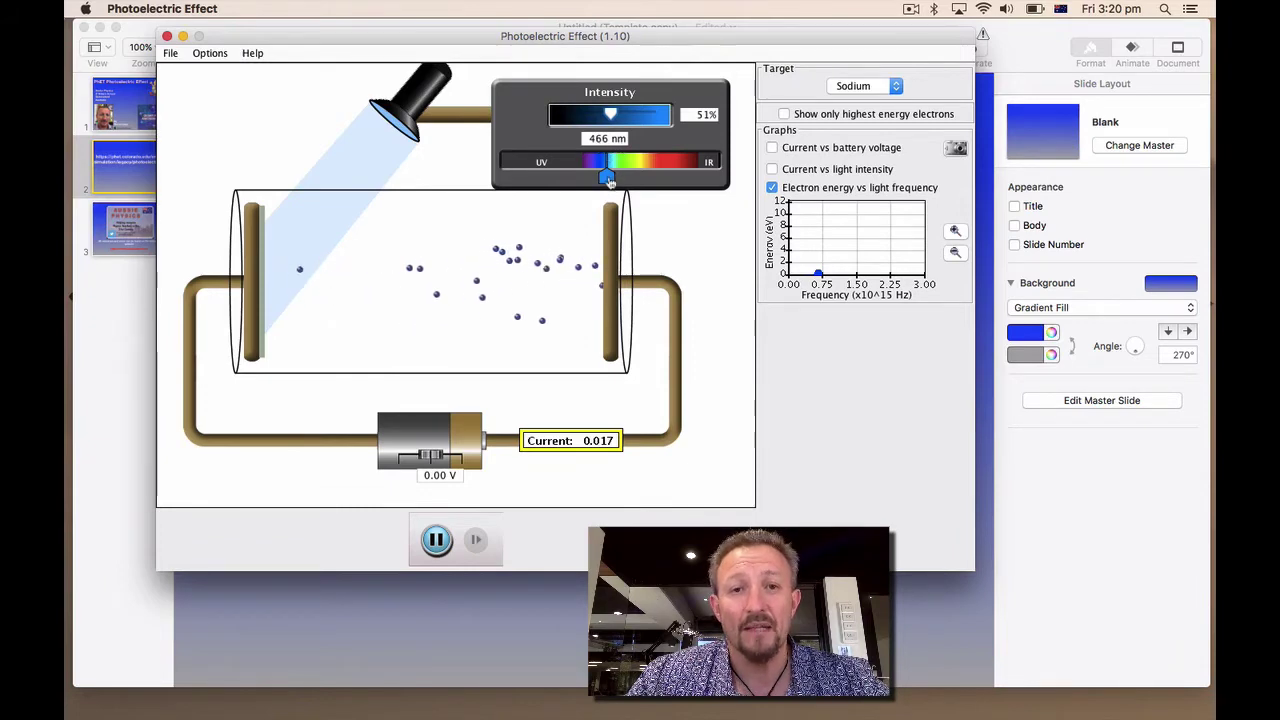
drag(608, 180, 499, 193)
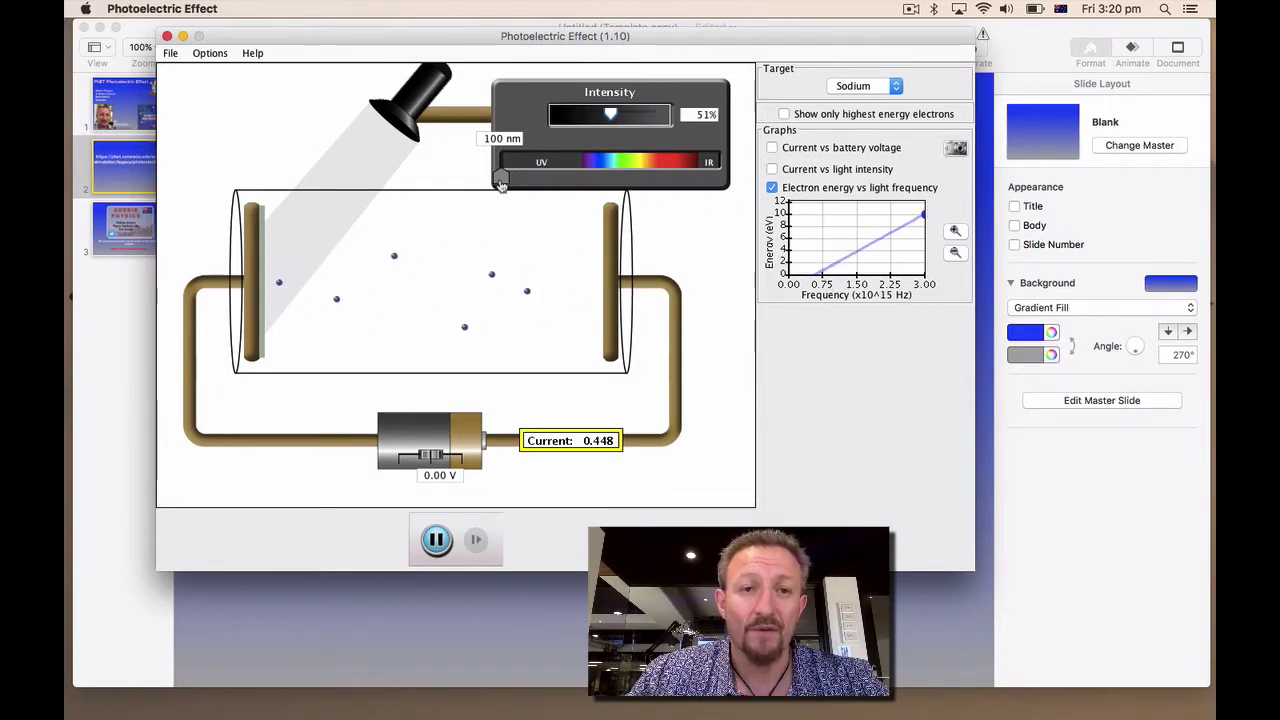
Return the wavelength to about 546 nm green, then move it to 761 nm red.
drag(503, 178, 633, 177)
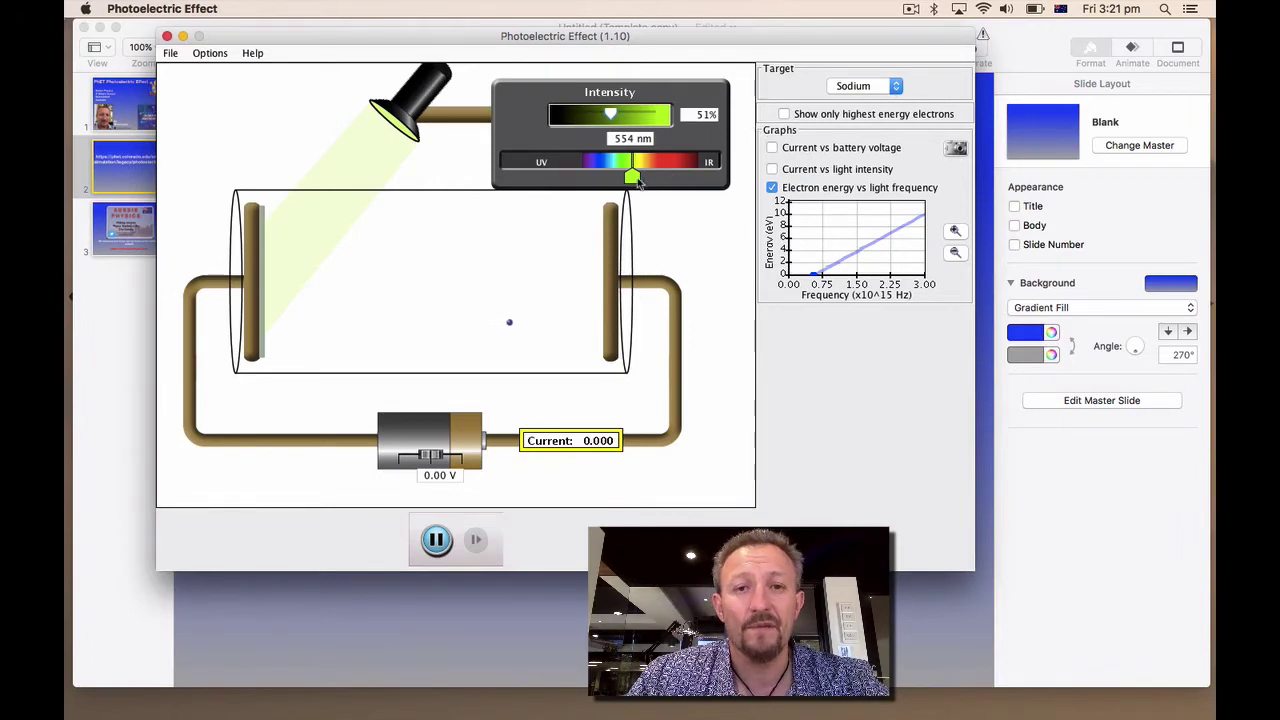
drag(633, 186, 629, 187)
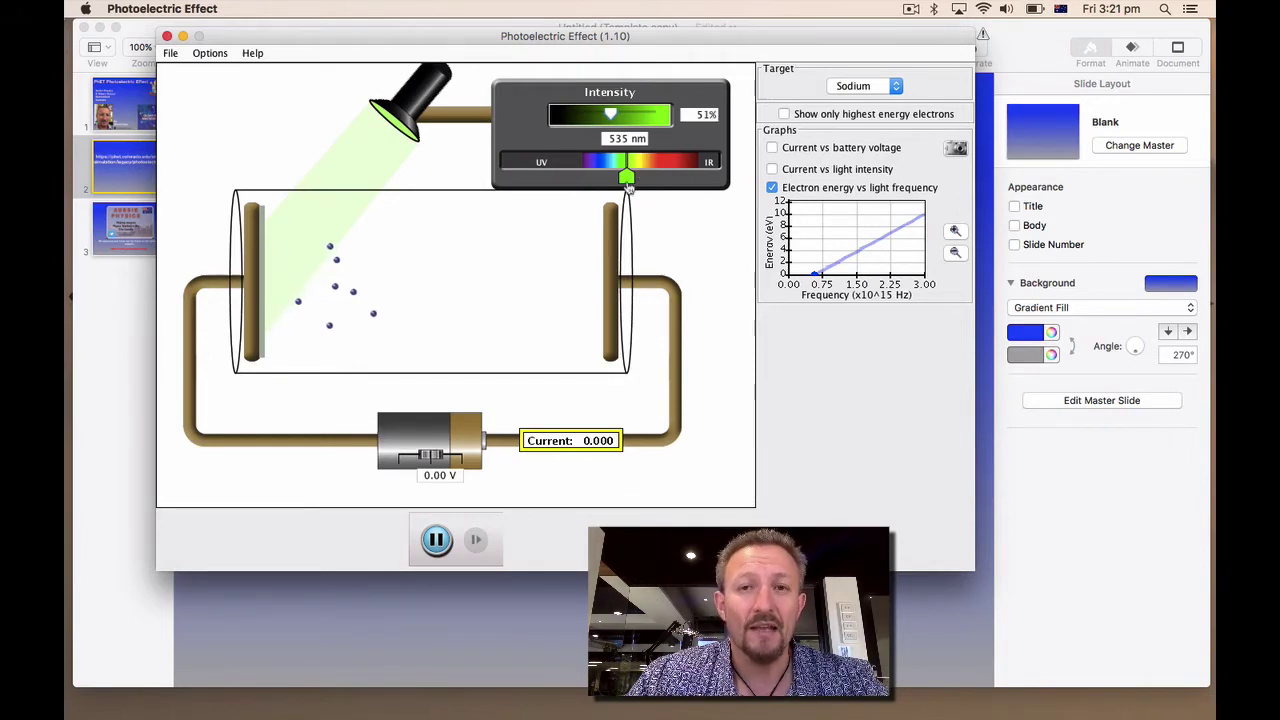
drag(627, 180, 691, 178)
Switch the target metal to Zinc and set the wavelength to 535 nm green.
click(896, 86)
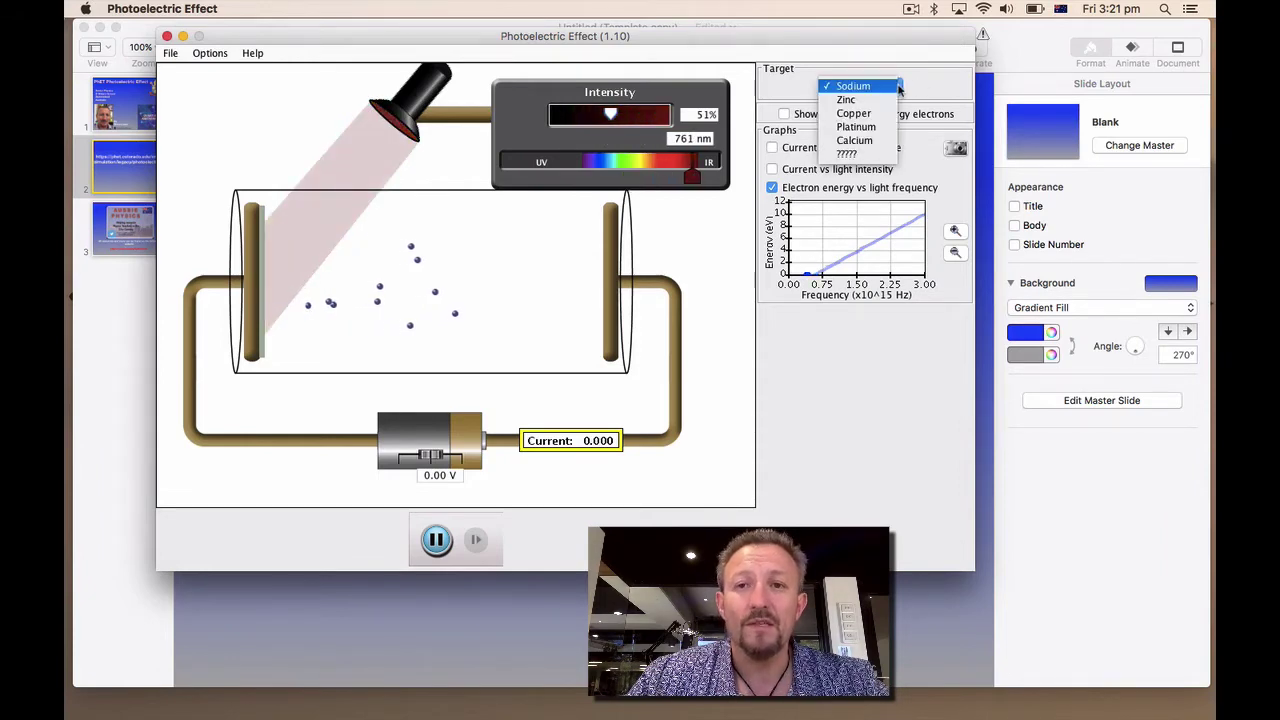
click(871, 101)
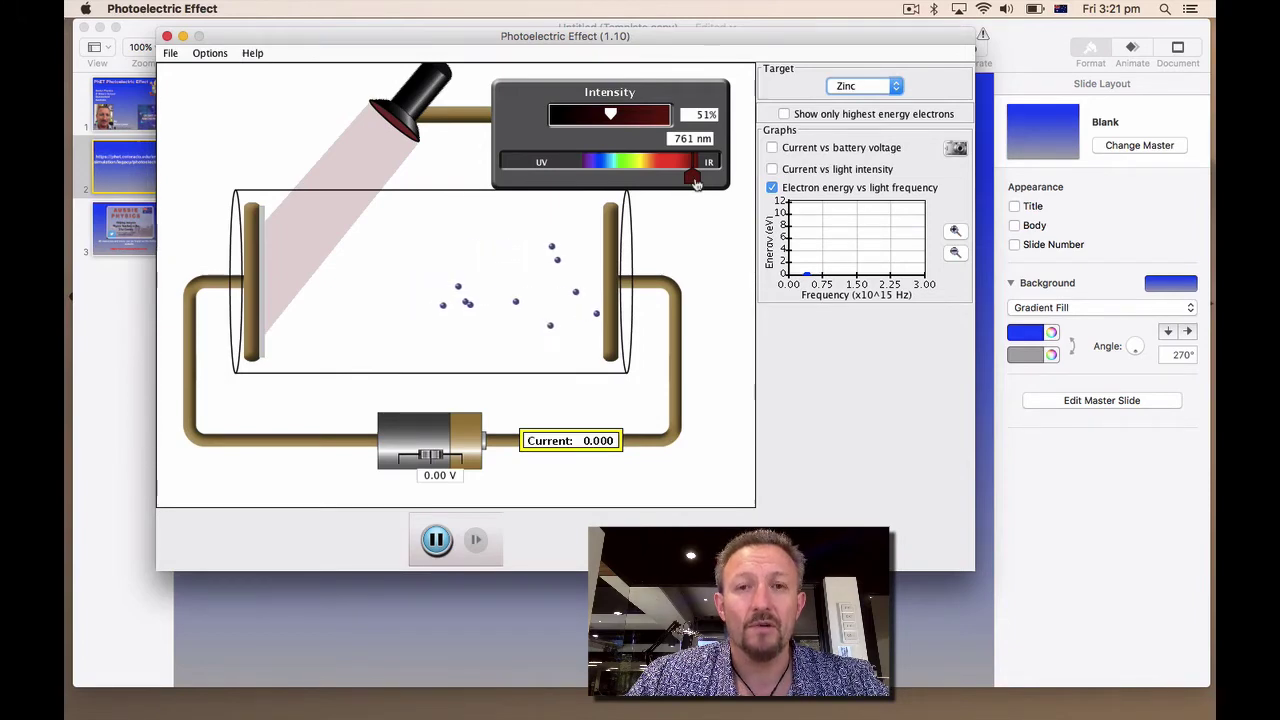
drag(695, 183, 630, 190)
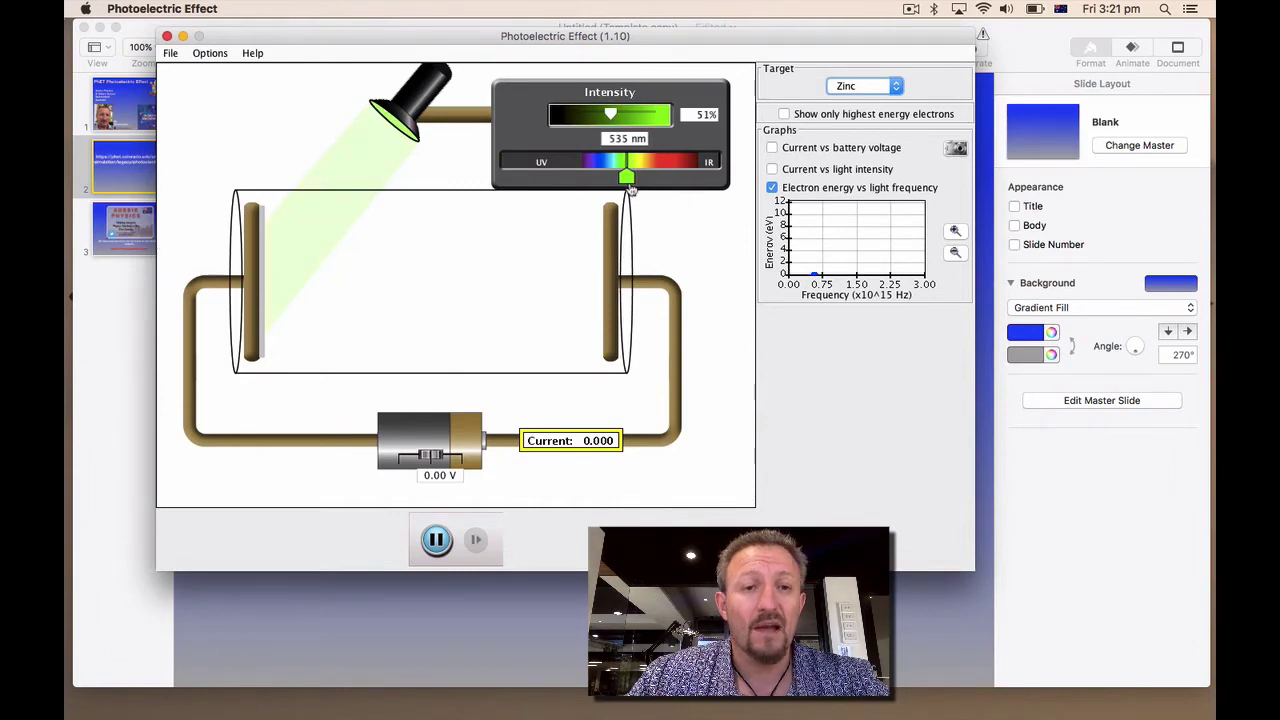
Sweep the wavelength into UV until zinc emits electrons, then settle near 304 nm.
drag(631, 190, 547, 187)
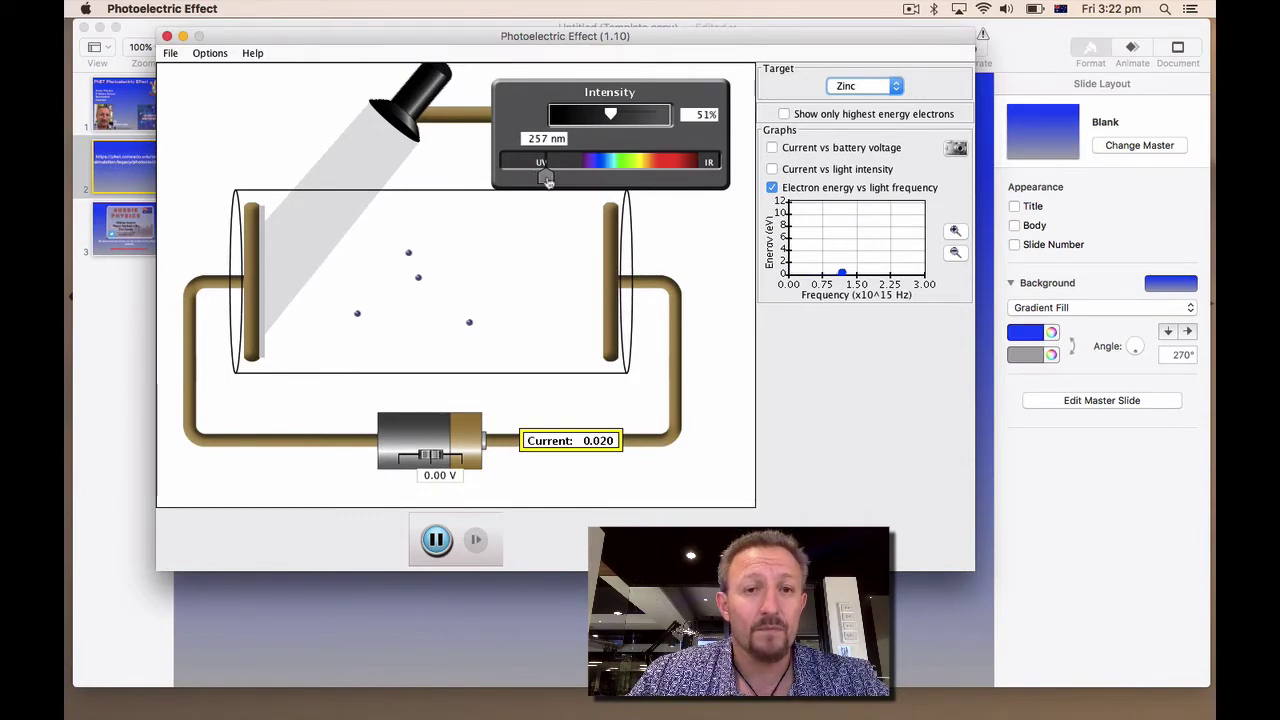
drag(548, 180, 563, 181)
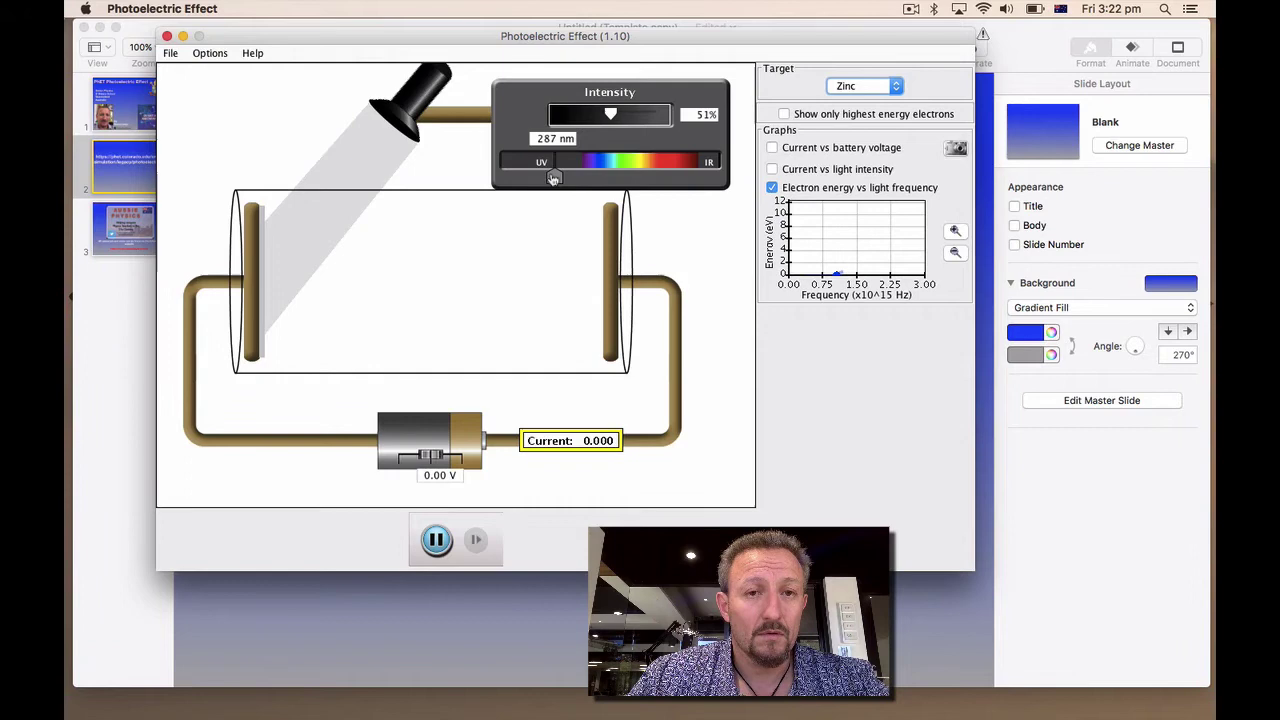
drag(553, 178, 550, 178)
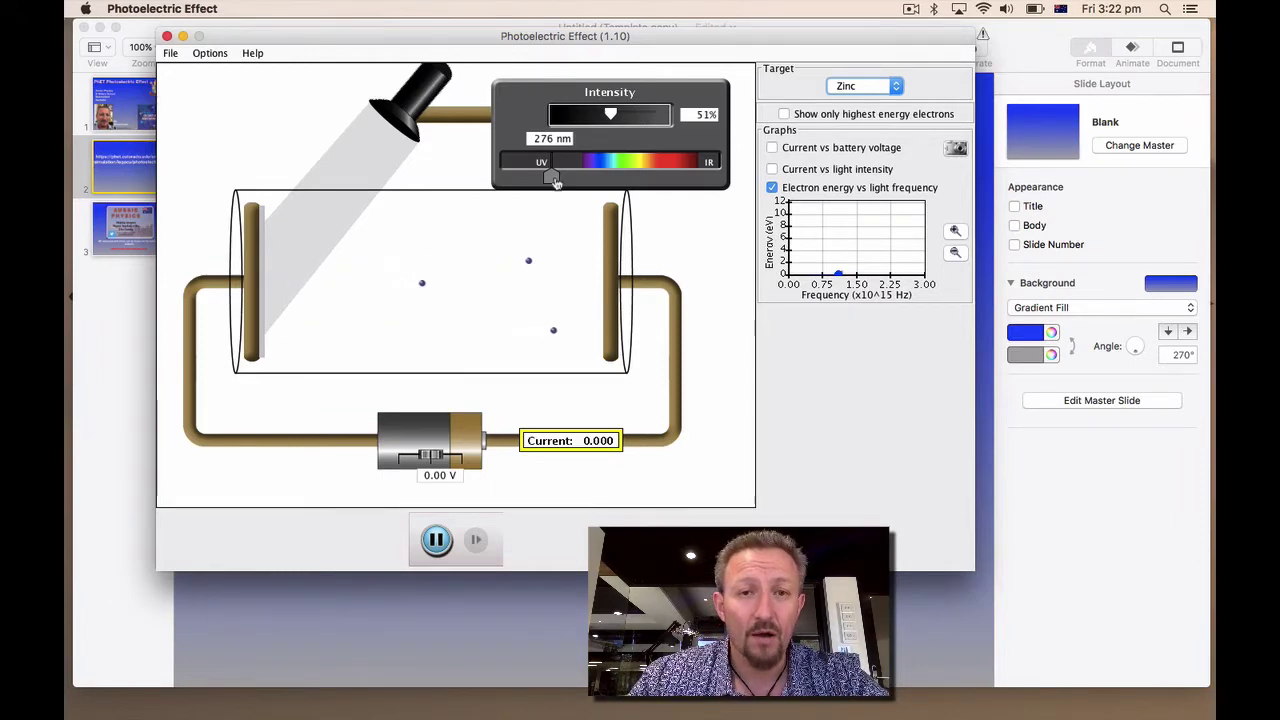
drag(557, 182, 500, 183)
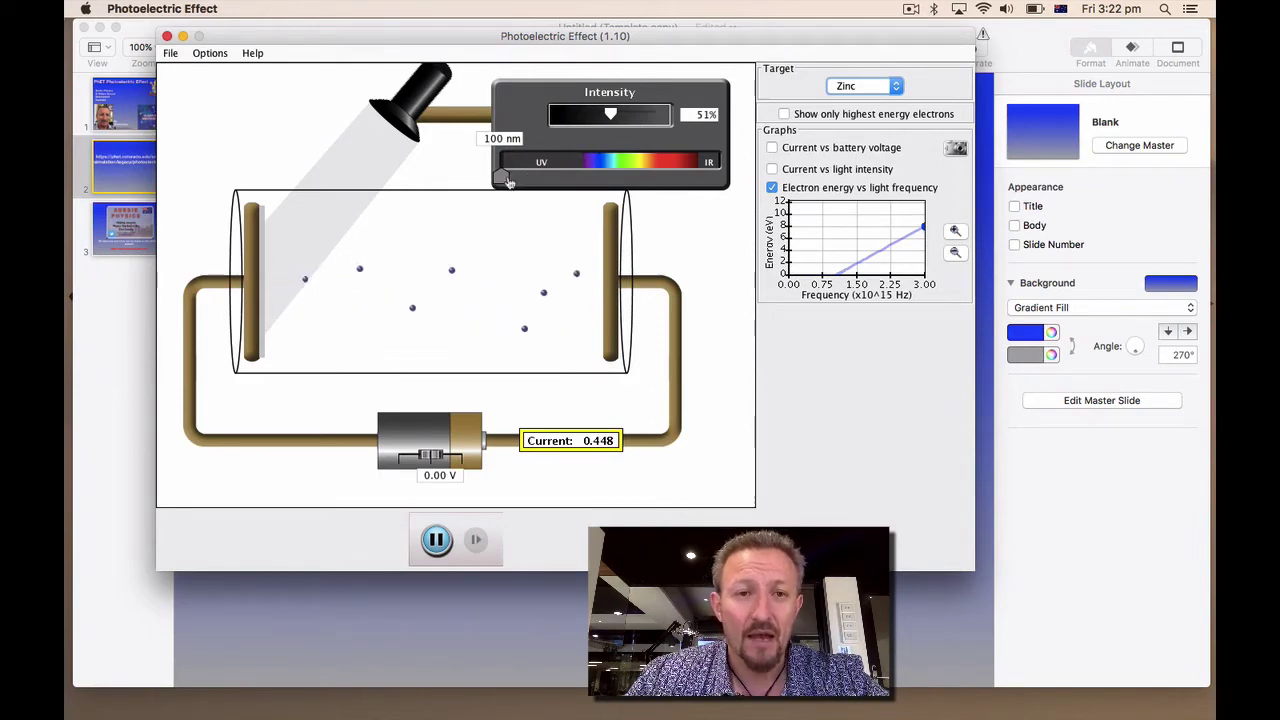
drag(508, 181, 559, 178)
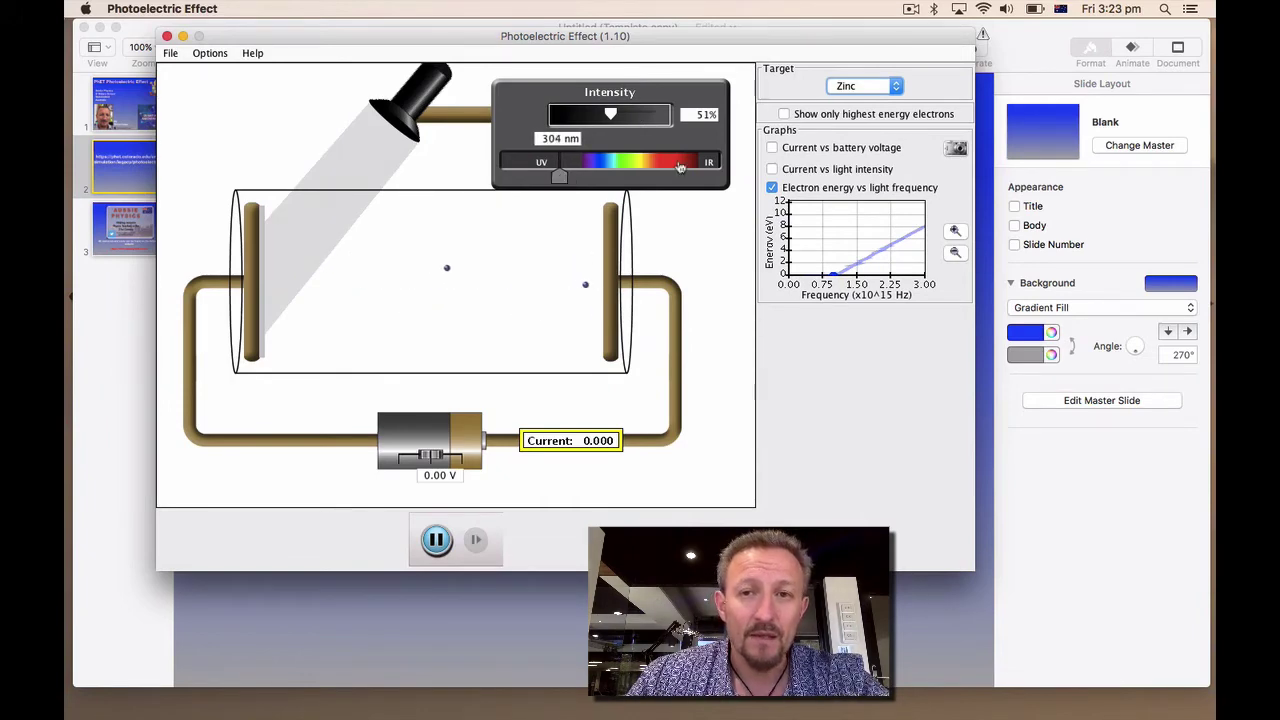
Make Copper the target and shorten the wavelength to about 240 nm so electrons eject.
click(896, 87)
click(826, 99)
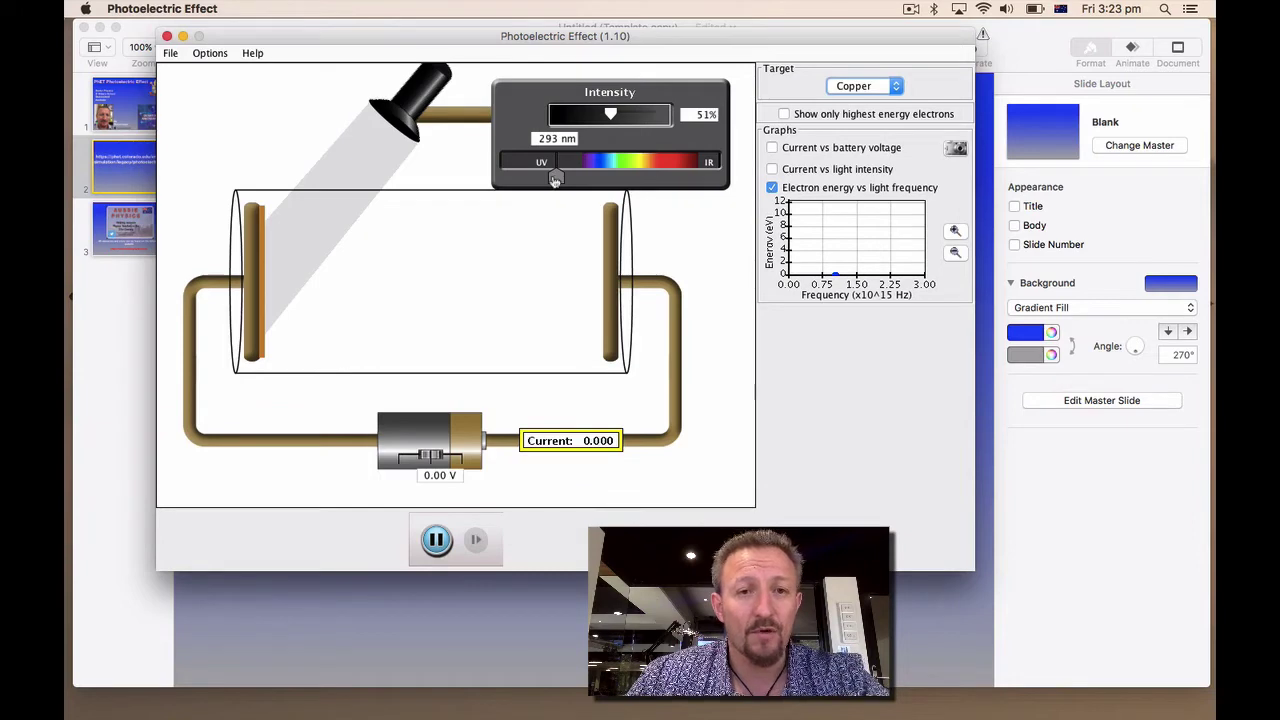
drag(556, 180, 553, 180)
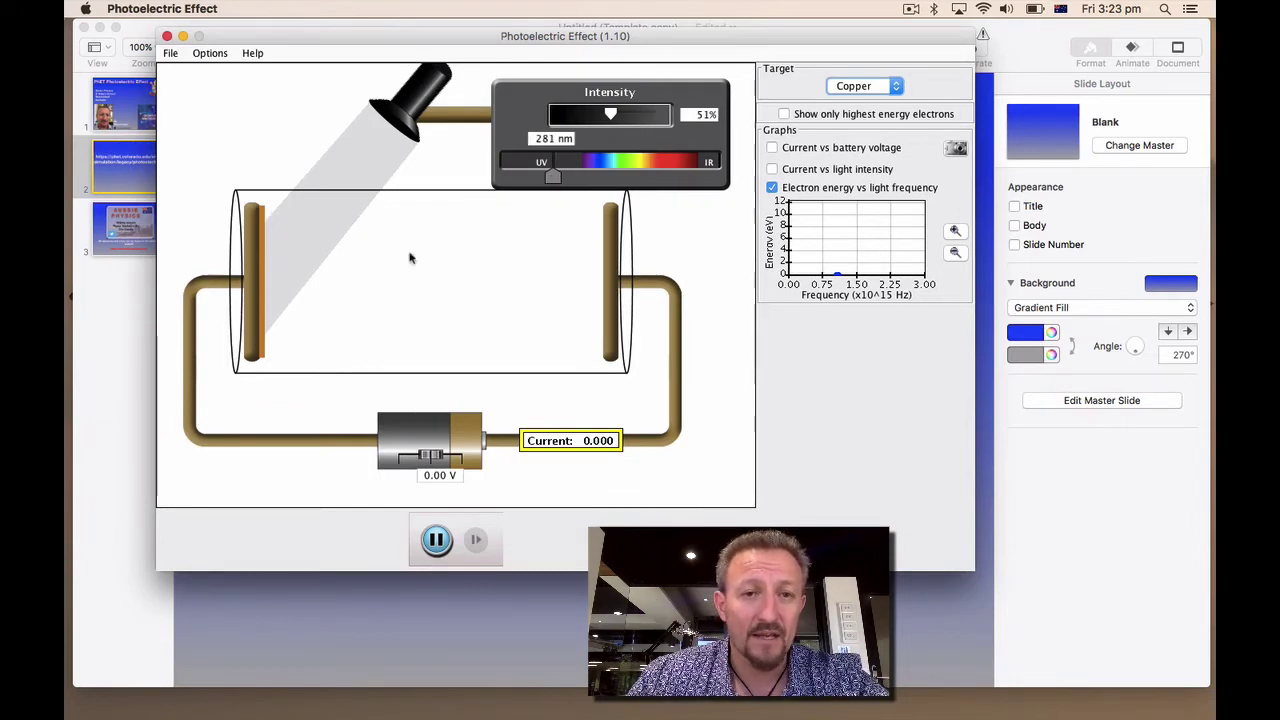
mouse_move(555, 186)
mouse_down()
mouse_move(533, 190)
mouse_move(544, 190)
mouse_up()
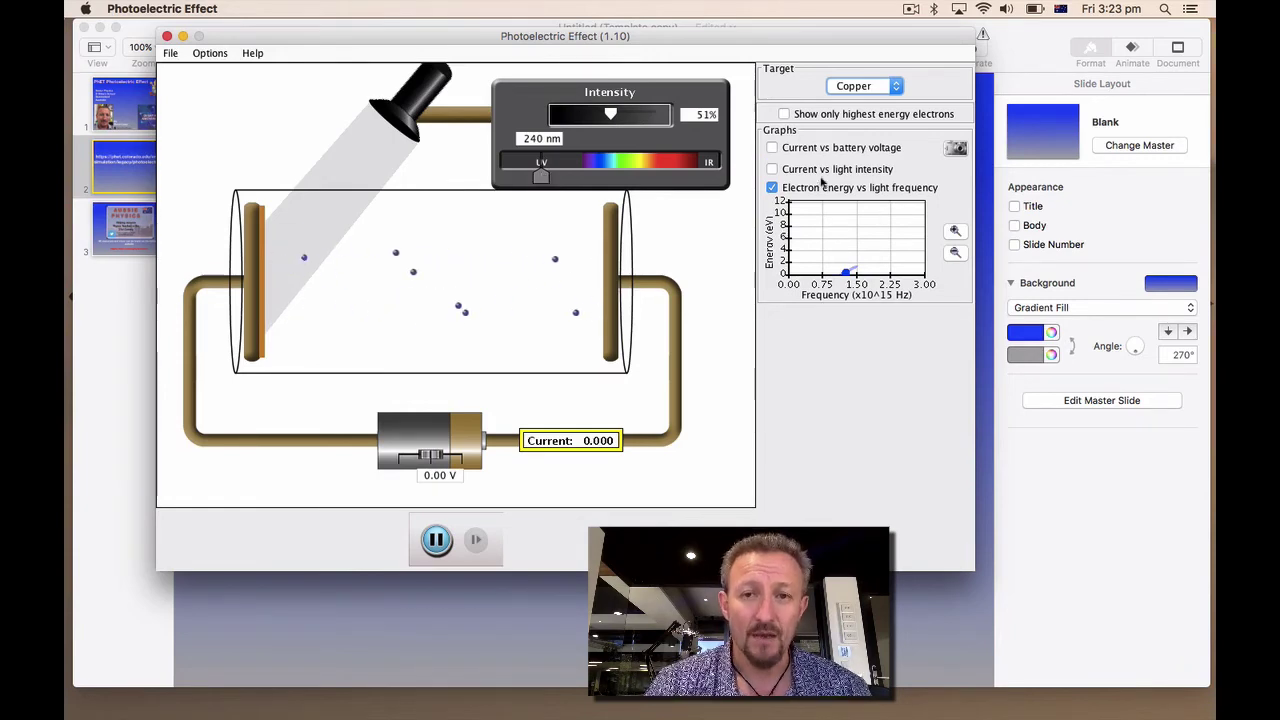
Swap the energy graph for Current vs light intensity and raise intensity to 100% (current 0.029).
click(773, 188)
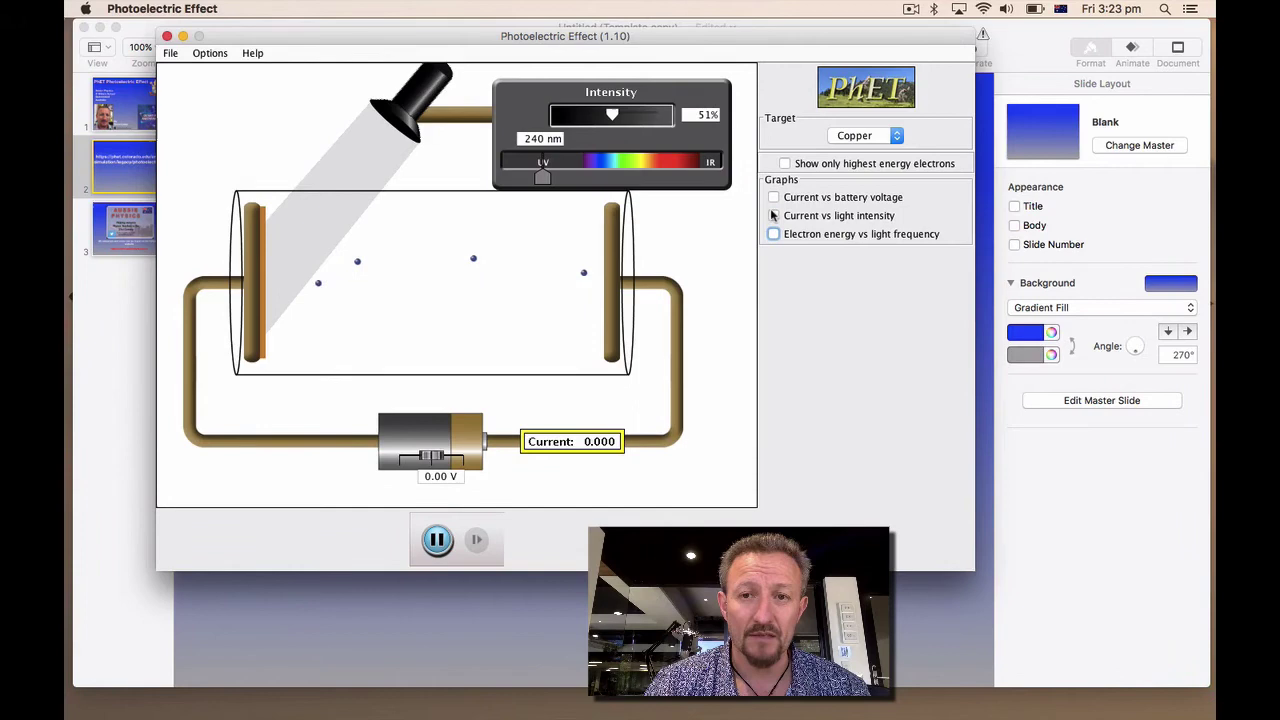
click(773, 215)
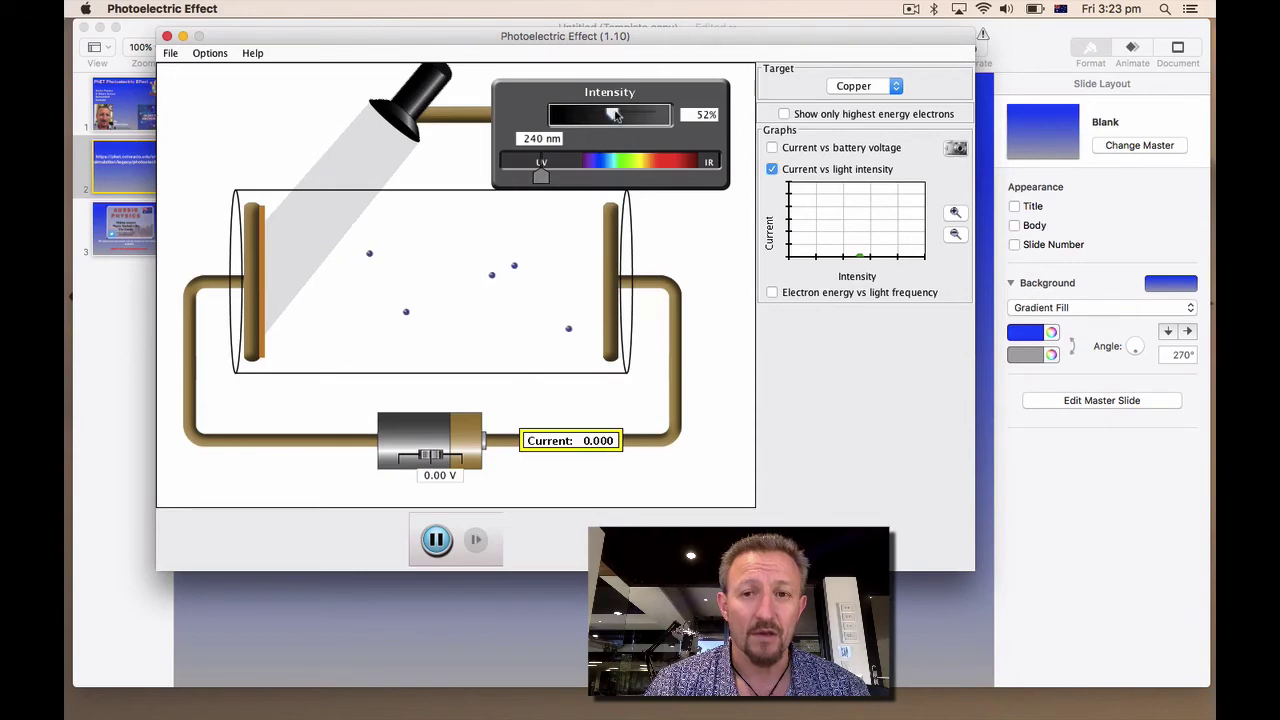
mouse_move(621, 115)
mouse_down()
mouse_move(667, 120)
mouse_move(630, 116)
mouse_up()
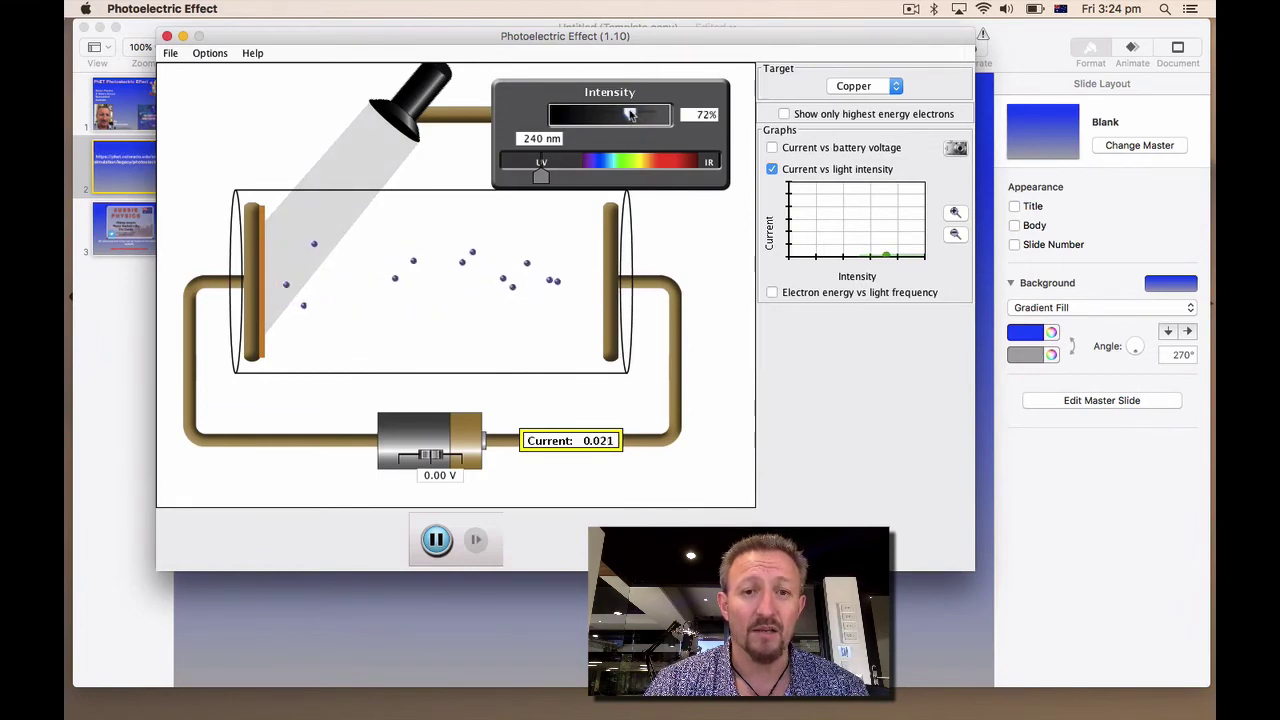
drag(639, 116, 656, 116)
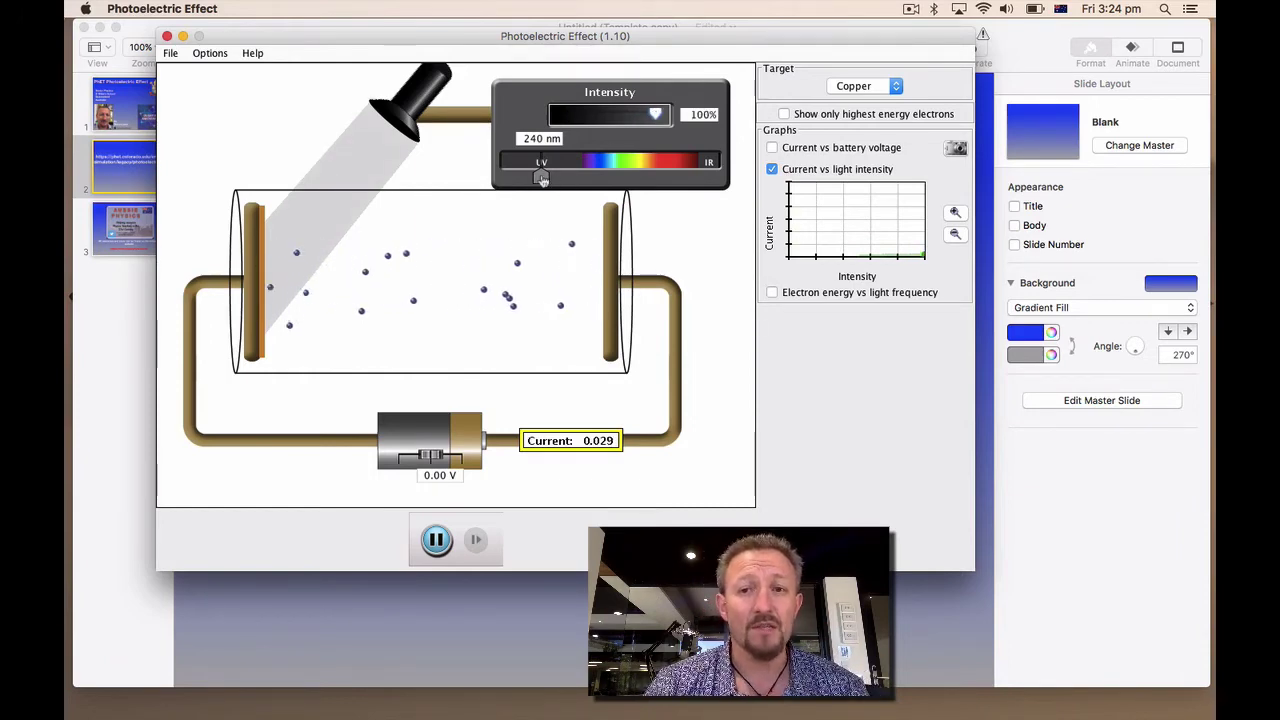
Set the wavelength to 155 nm and sweep intensity from 0% to 84%, reaching current 0.785.
drag(541, 178, 532, 178)
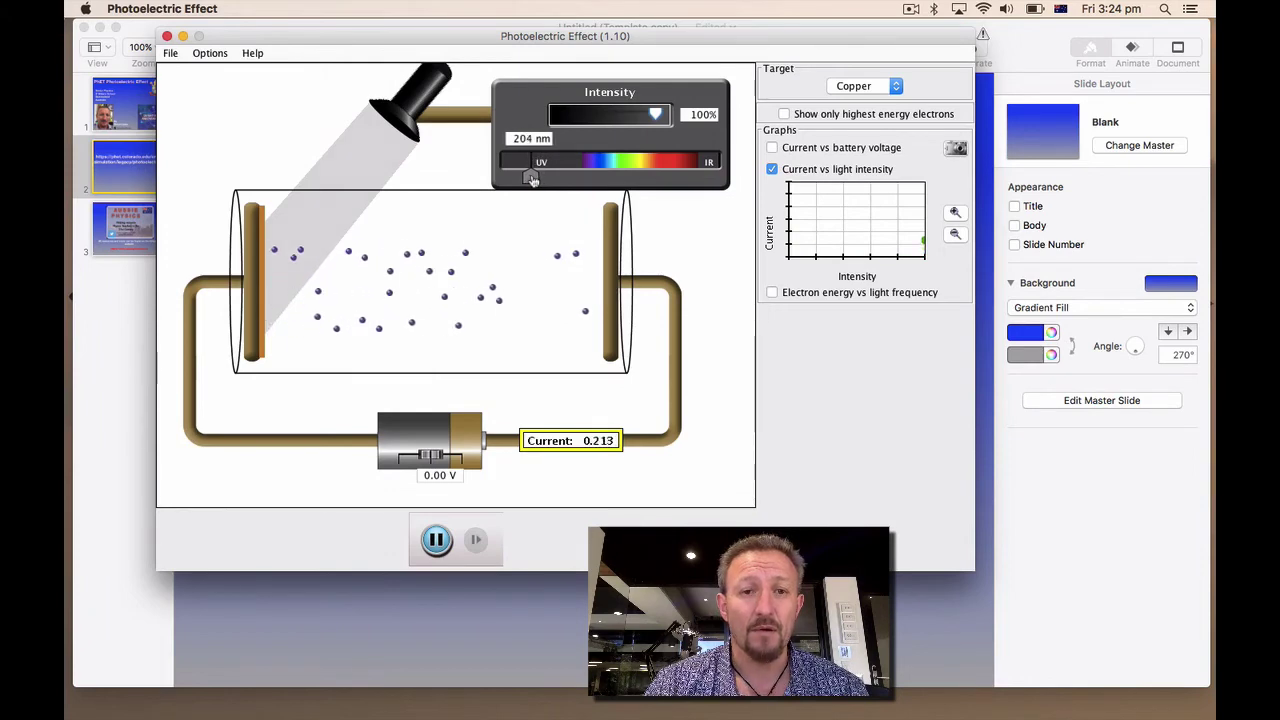
drag(652, 125, 622, 115)
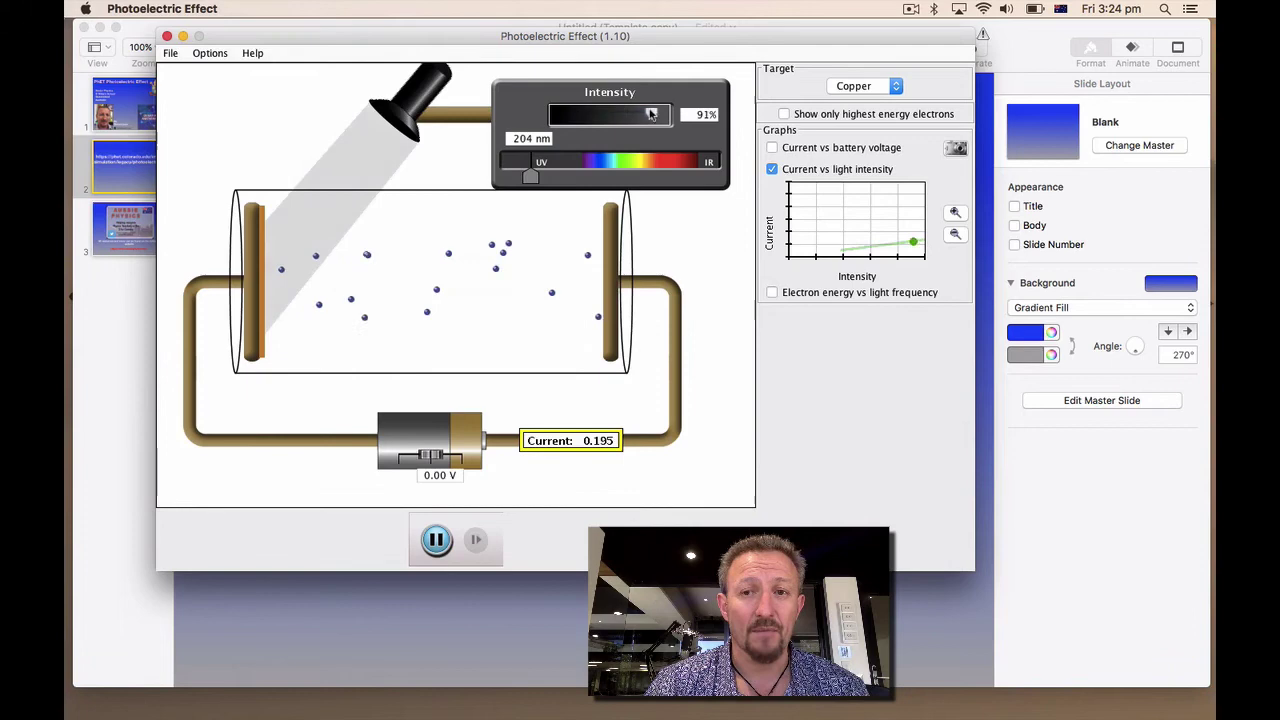
drag(650, 114, 618, 116)
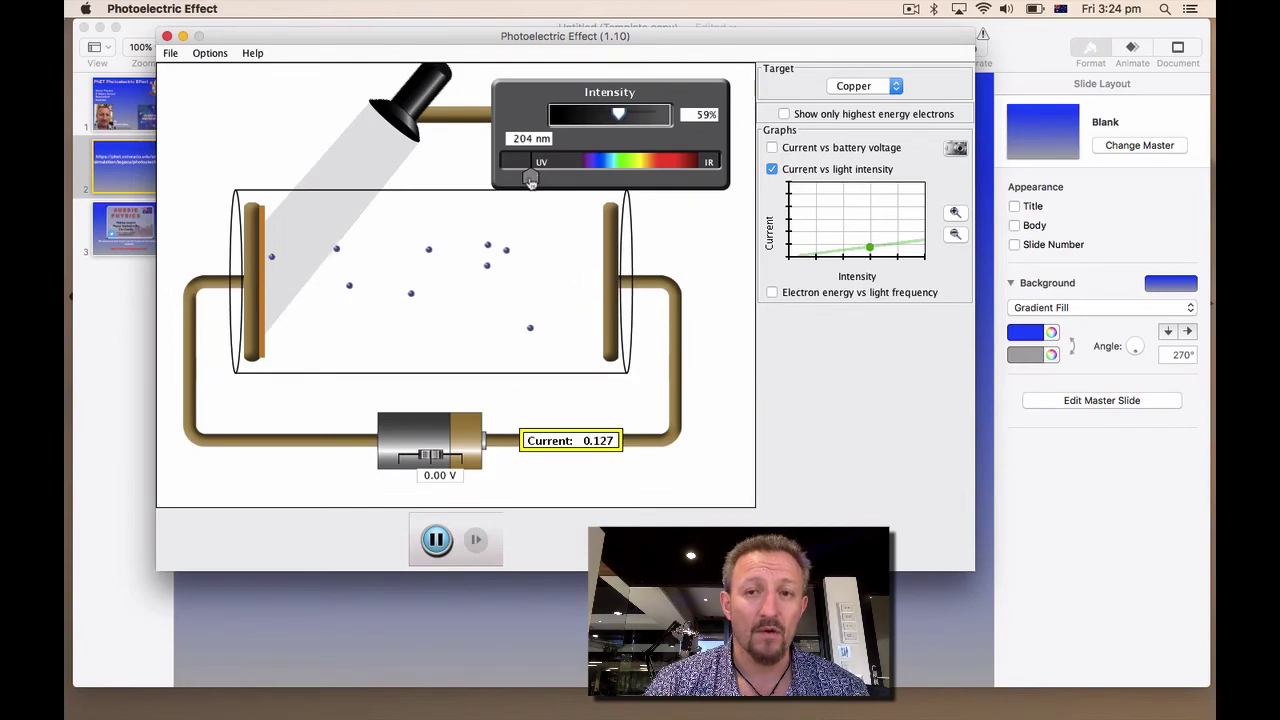
drag(531, 181, 516, 180)
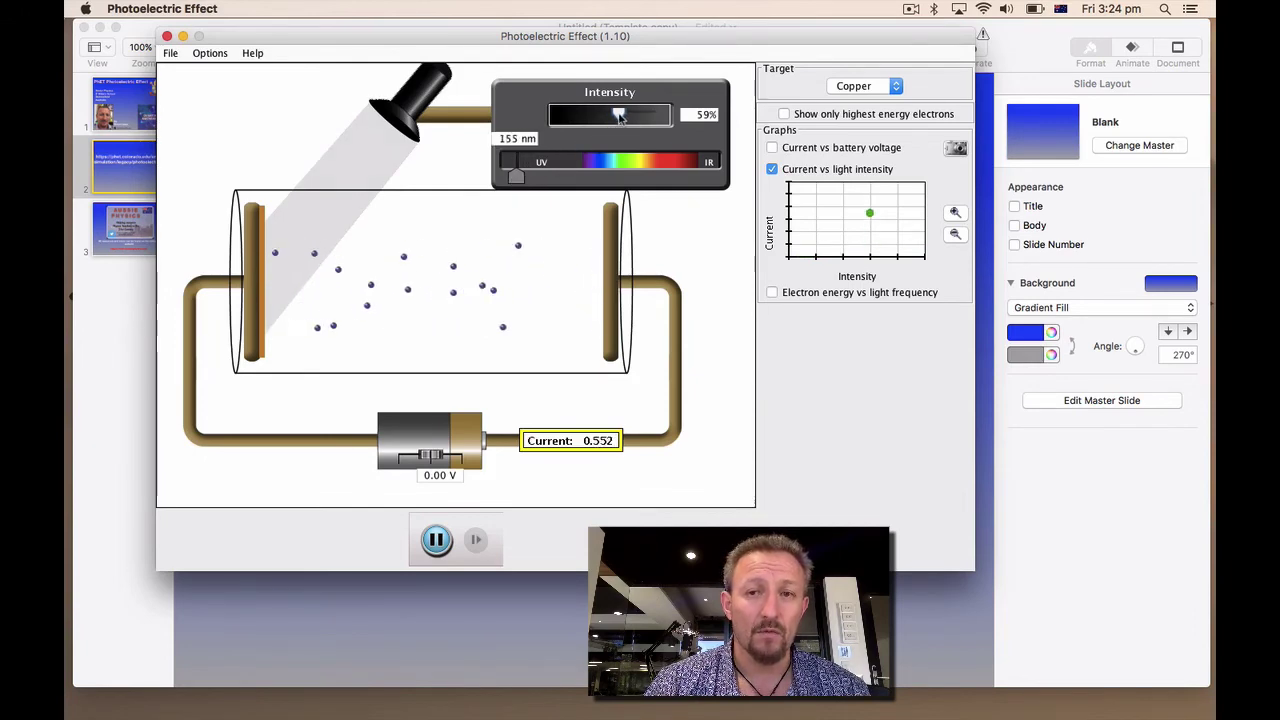
mouse_move(619, 116)
mouse_down()
mouse_move(553, 119)
mouse_move(570, 129)
mouse_move(628, 108)
mouse_move(666, 113)
mouse_move(585, 118)
mouse_move(556, 140)
mouse_move(572, 116)
mouse_move(642, 116)
mouse_up()
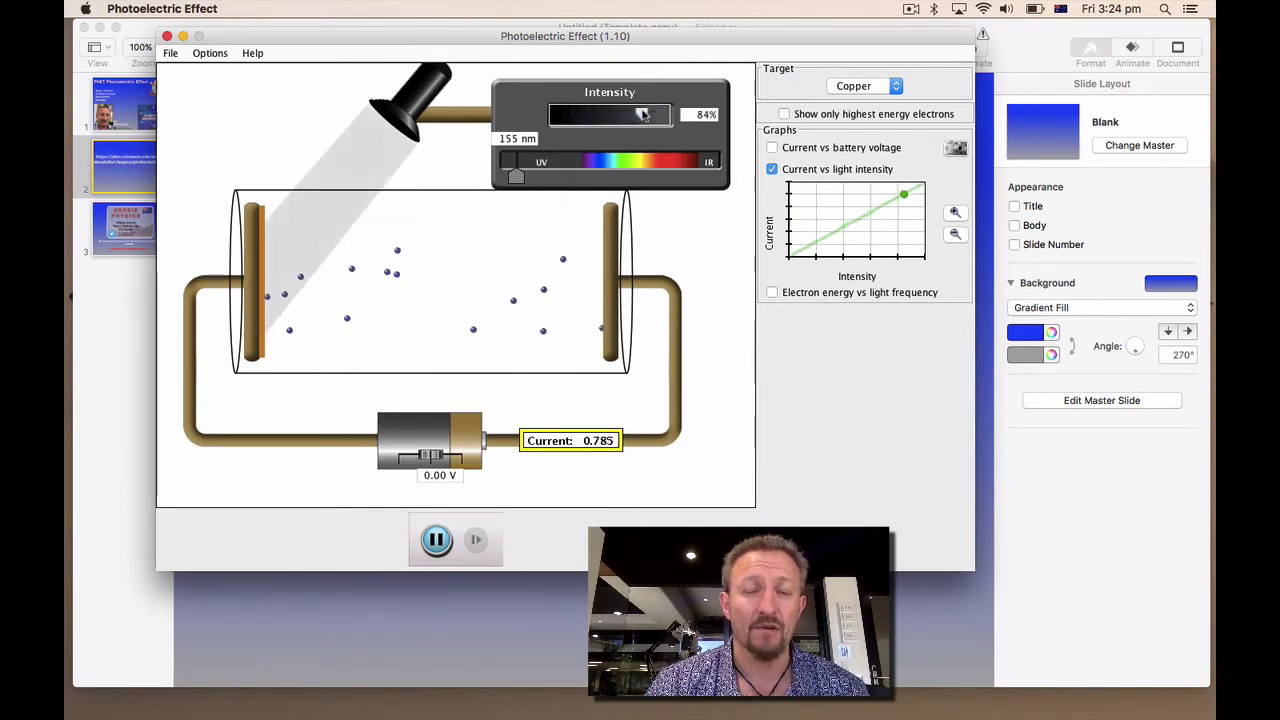